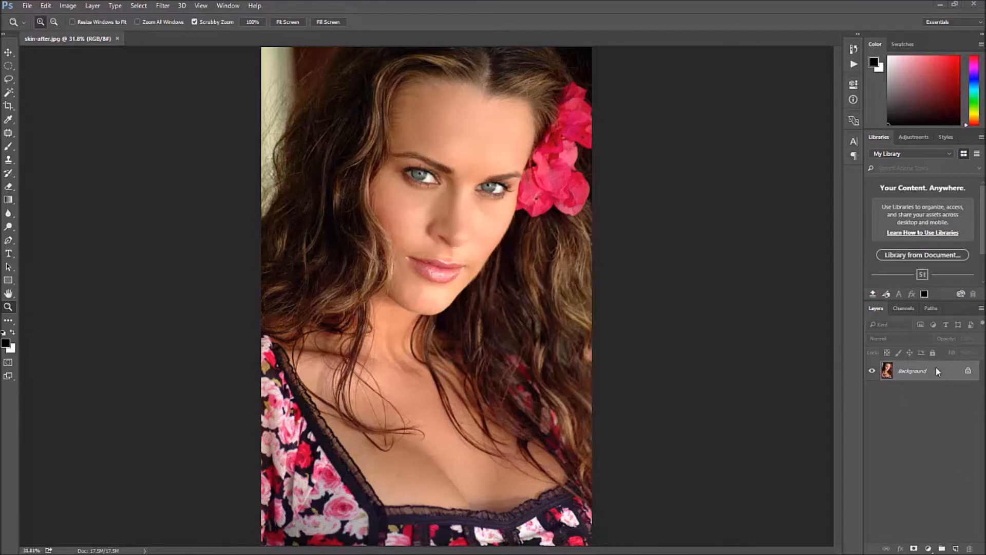
- Duplicate the Background layer onto a new layer
left_click(224, 7)
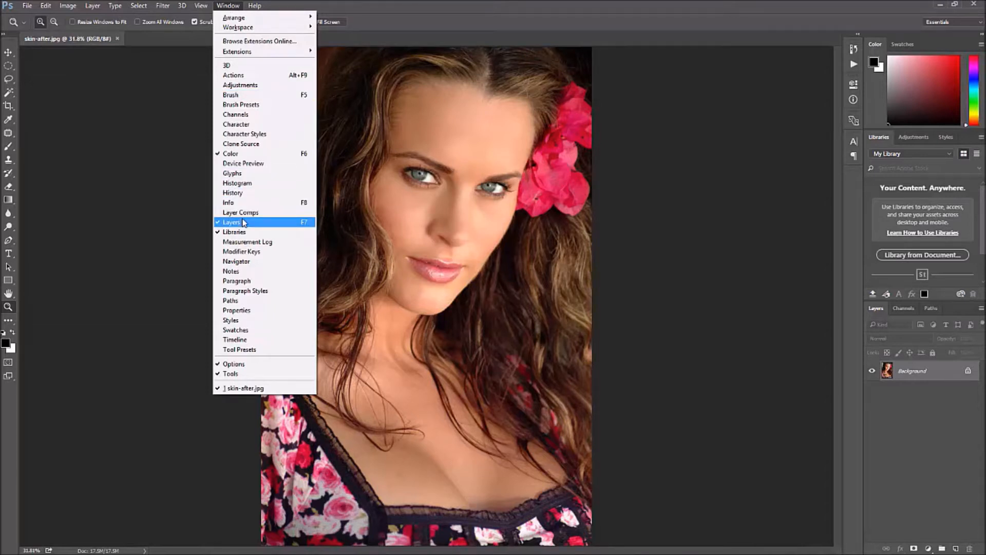
left_click(946, 430)
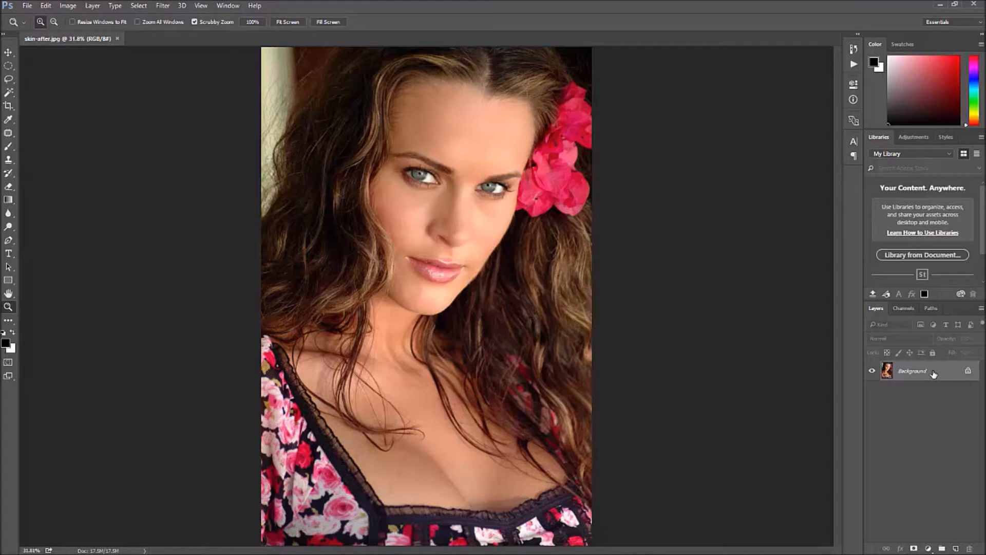
key("ctrl+j")
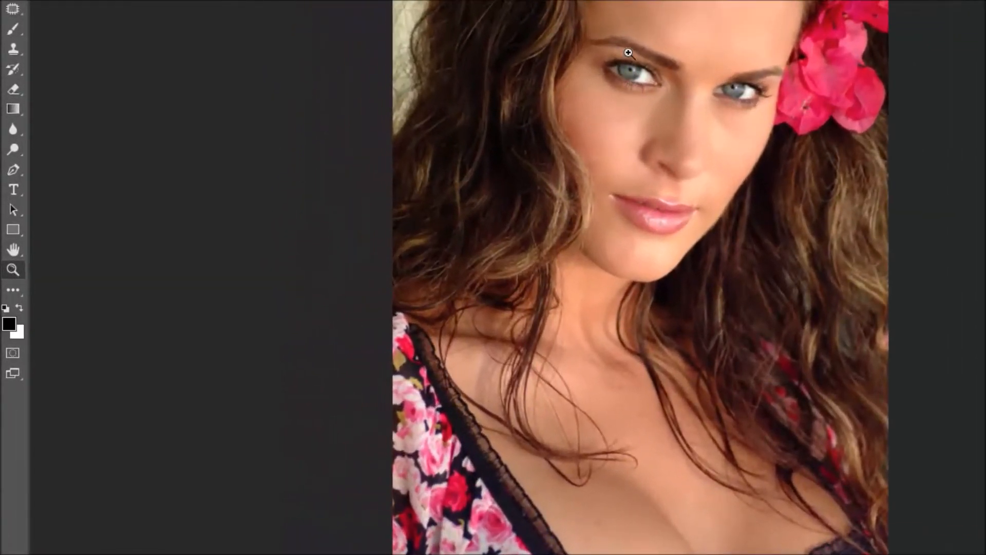
- Zoom in on the eyes and draw elliptical marquee selections around both irises
left_click_drag(634, 50, 687, 121)
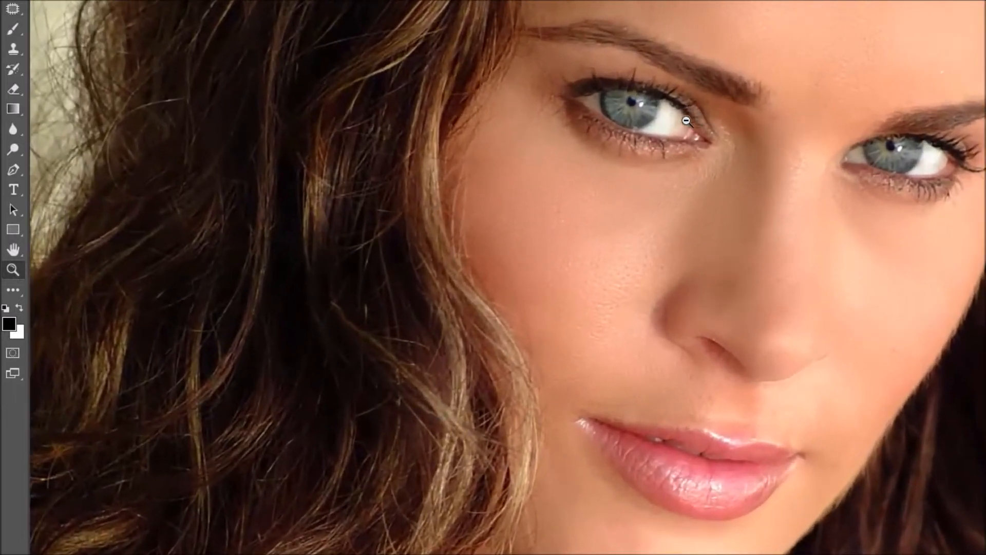
left_click(686, 120, "alt")
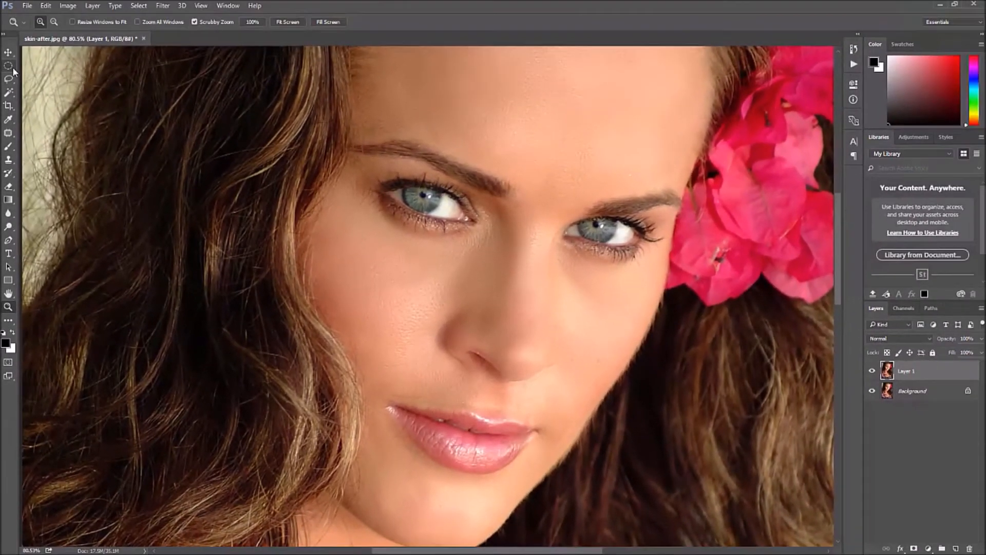
left_click(16, 68)
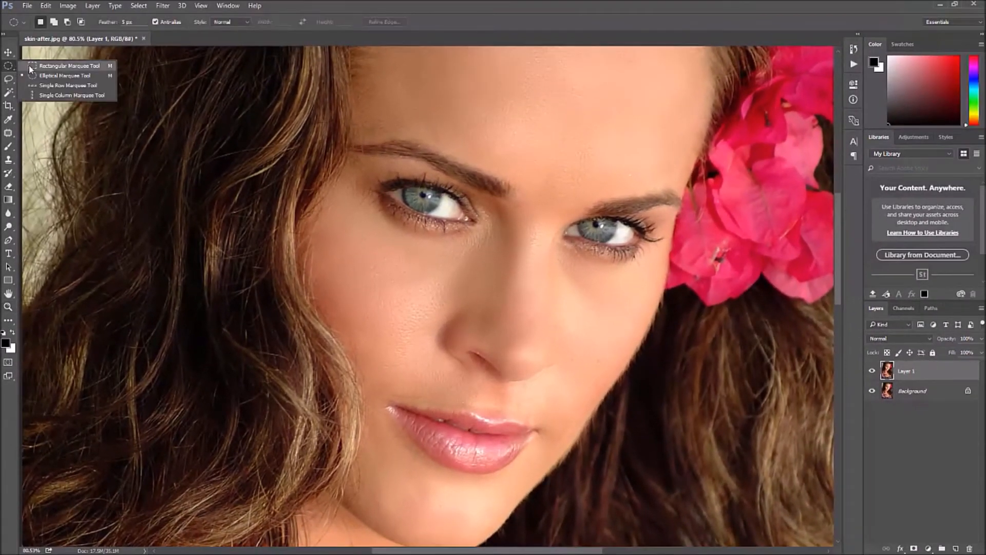
left_click(29, 66)
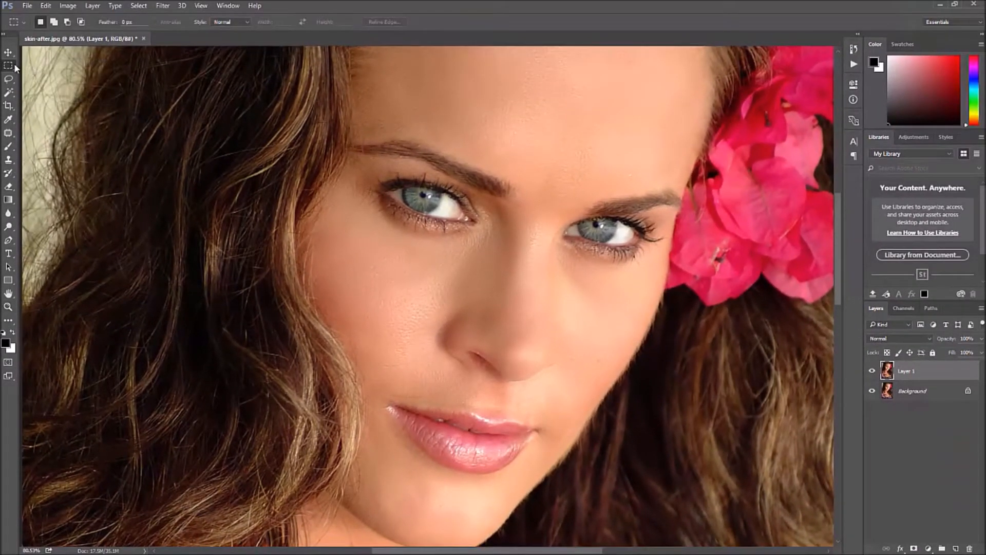
left_click(14, 63)
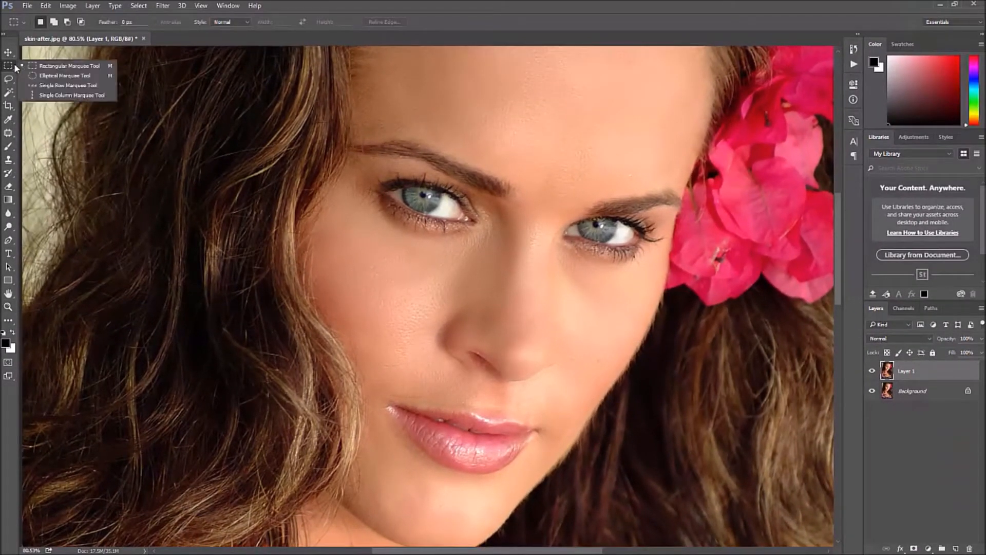
left_click(41, 79)
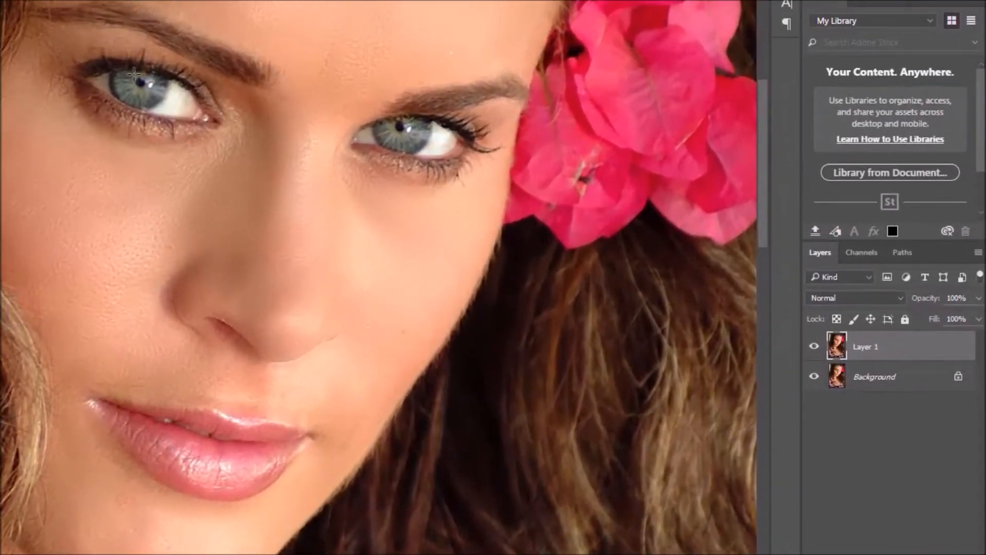
left_click_drag(134, 75, 147, 89)
left_click_drag(397, 123, 412, 142)
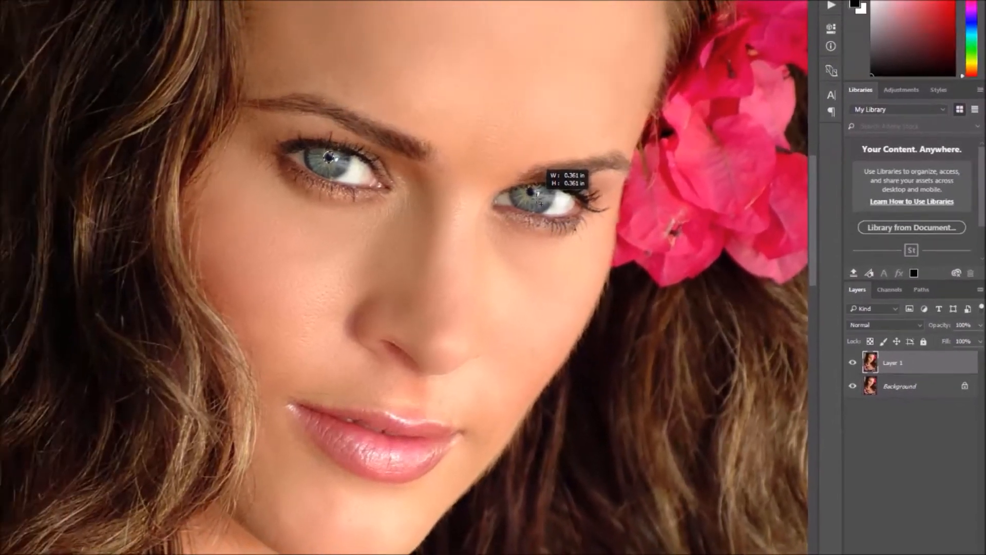
left_click_drag(540, 203, 541, 204)
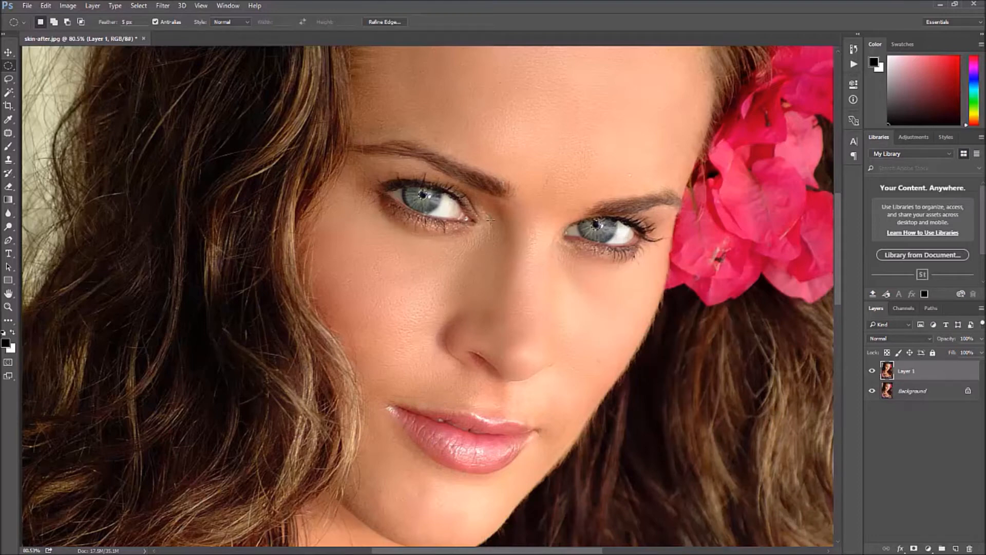
- Feather the iris selection by 5 pixels and preview it in Quick Mask mode
left_click(147, 6)
mouse_move(152, 139)
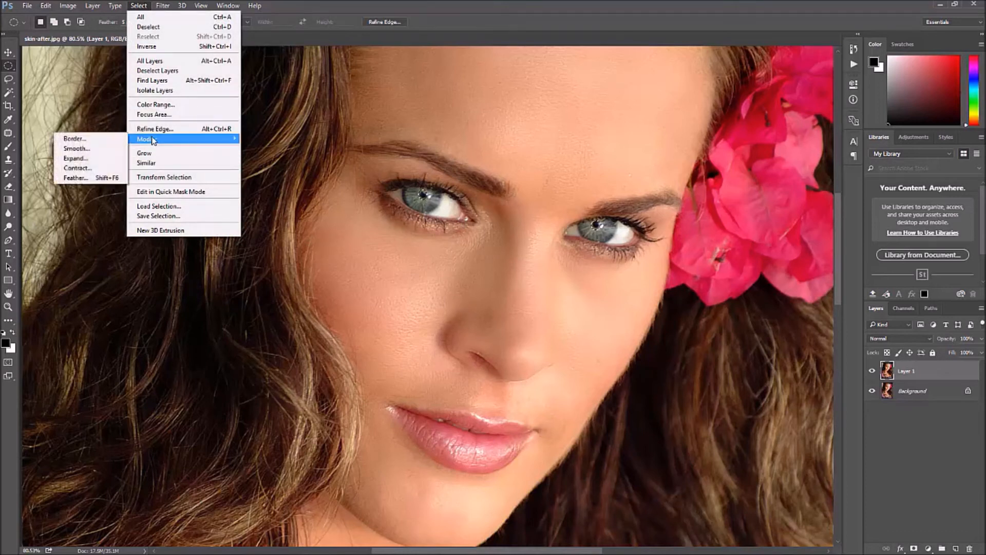
left_click(73, 177)
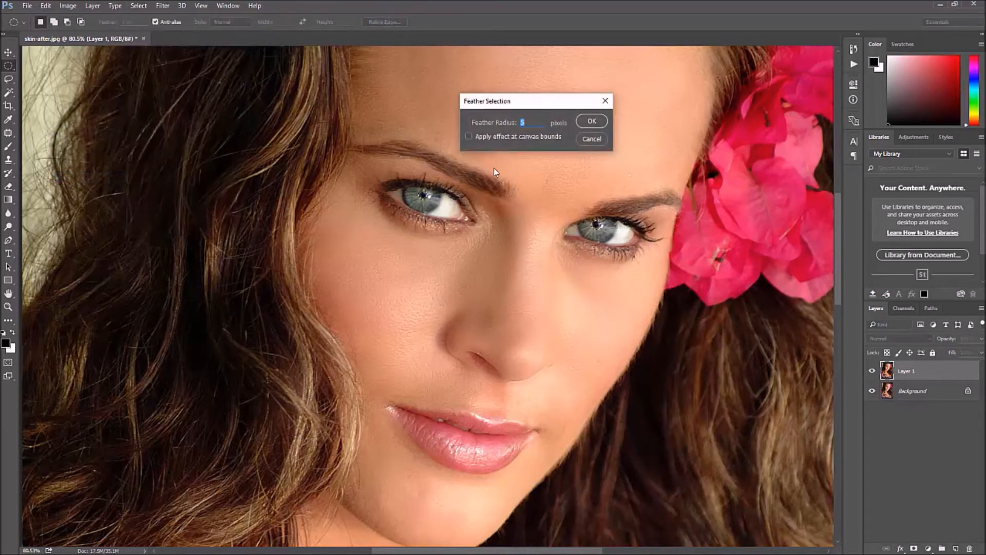
left_click(585, 121)
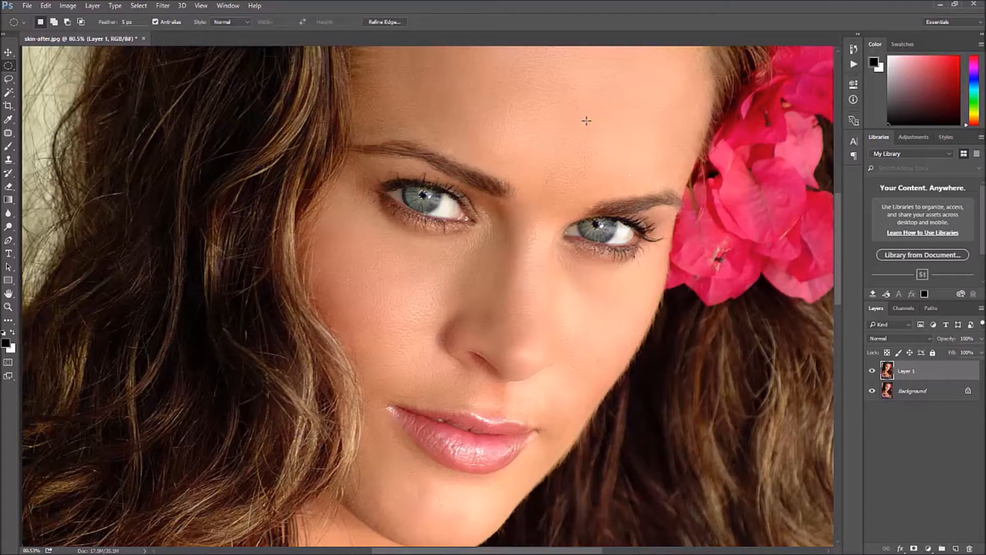
key("q")
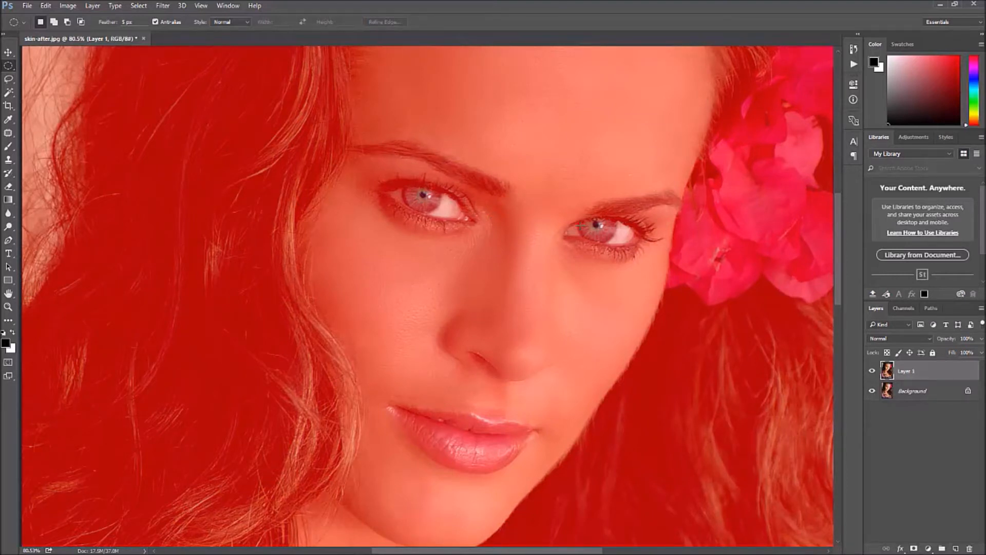
key("q")
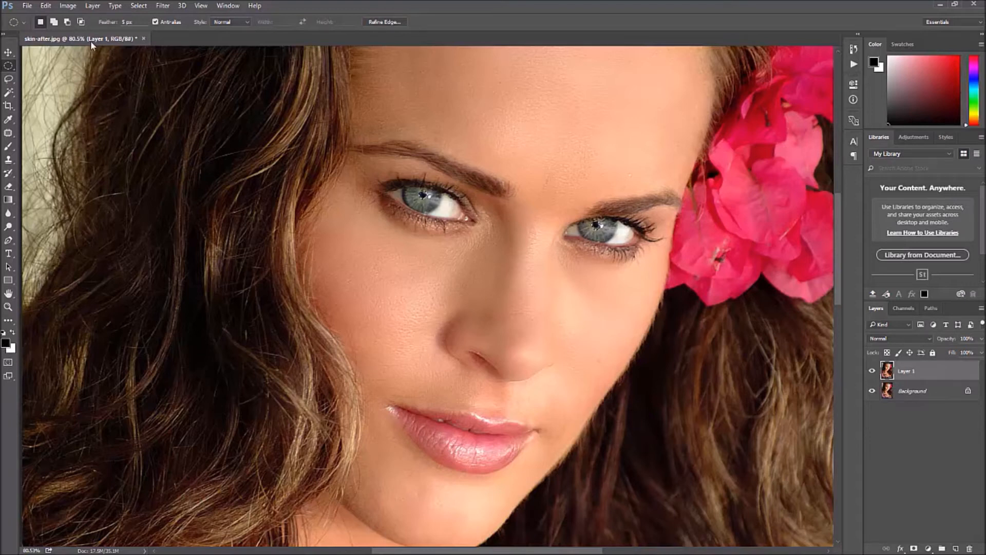
- Fill the iris selection with the foreground color at 100% opacity, then deselect
left_click(46, 6)
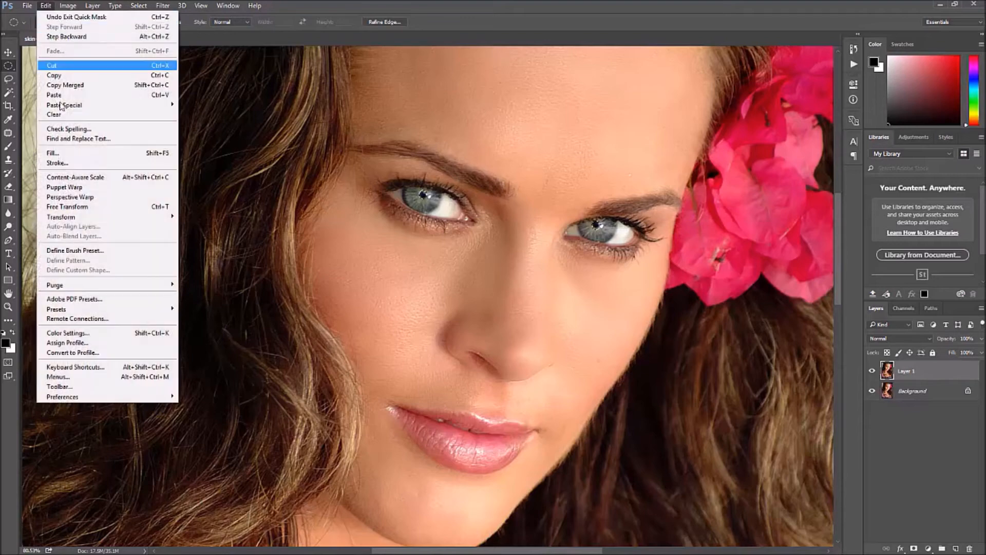
left_click(53, 153)
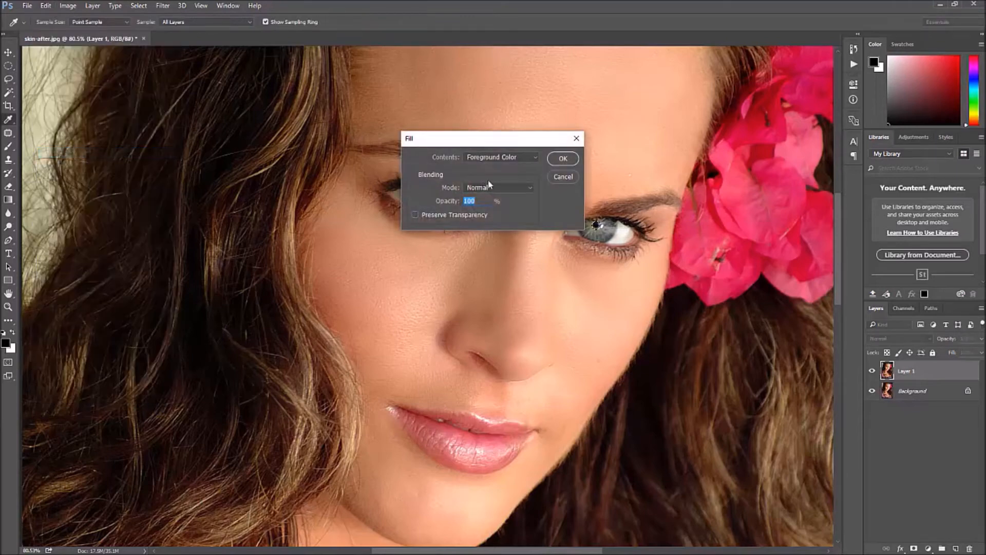
left_click(535, 157)
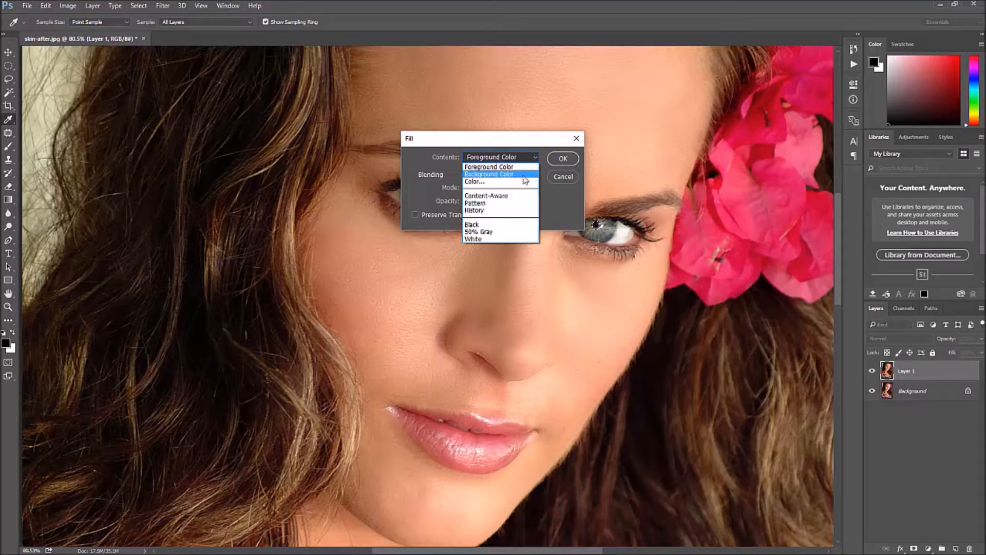
left_click(525, 172)
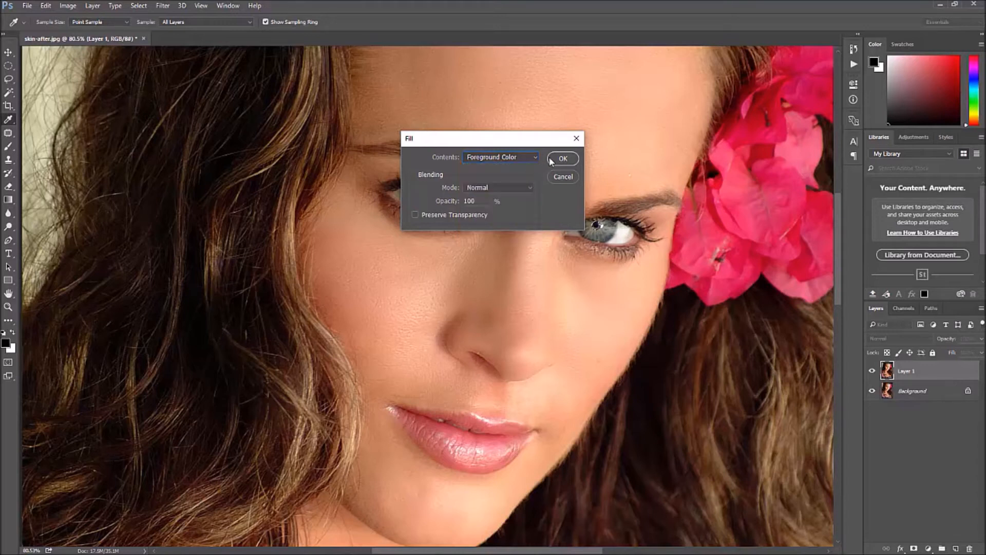
left_click(555, 159)
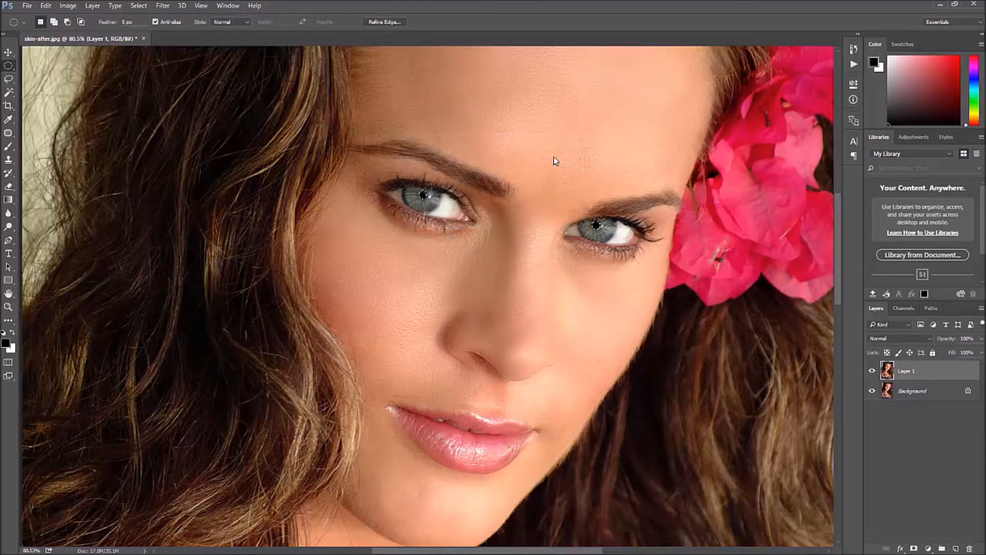
key("ctrl+d")
- Swap to a white foreground and dab the left iris with a soft 35 px Brush
left_click(11, 334)
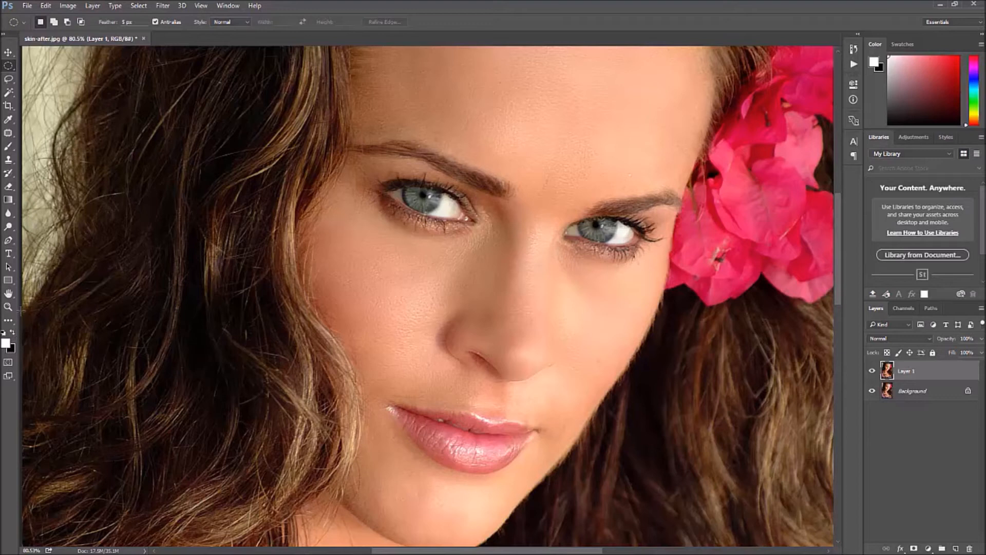
left_click(9, 147)
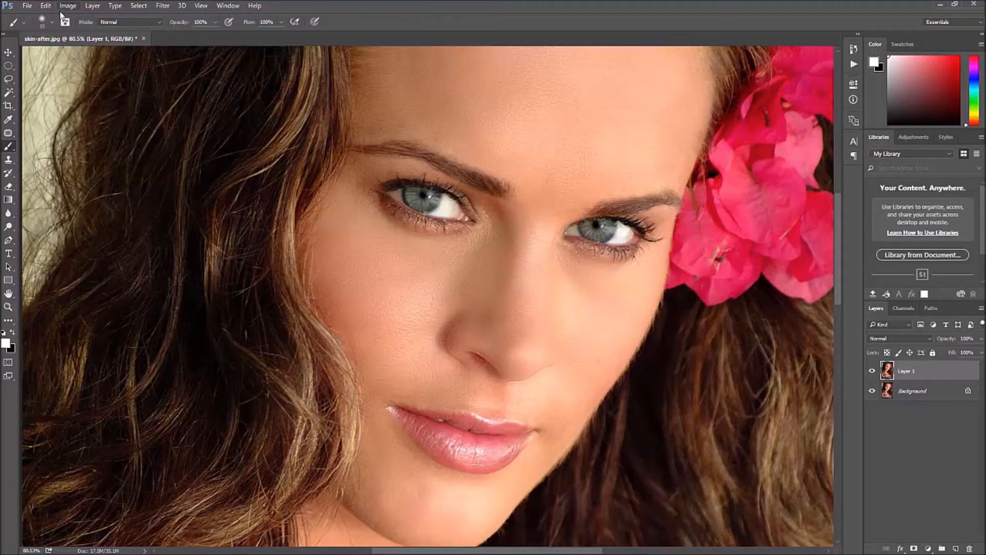
left_click(51, 24)
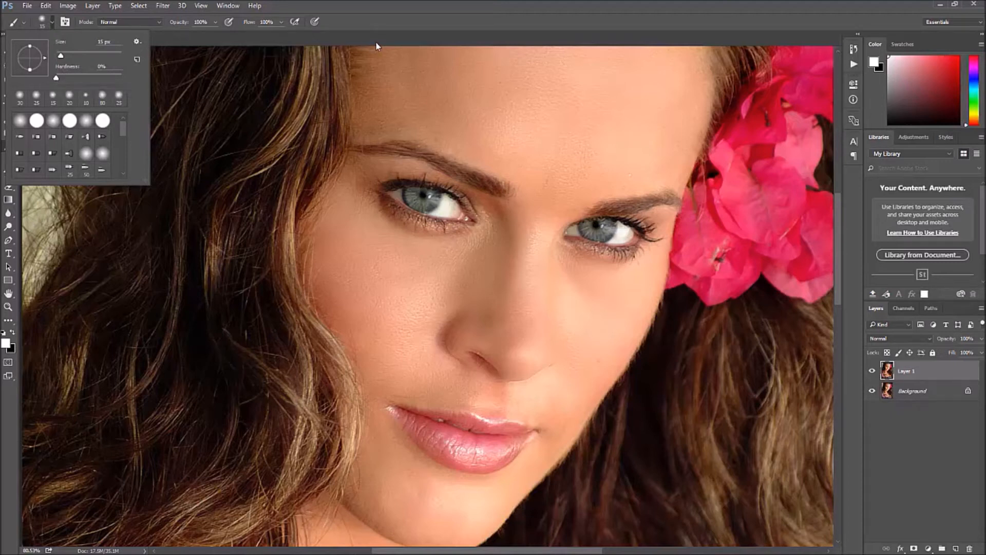
left_click(390, 14)
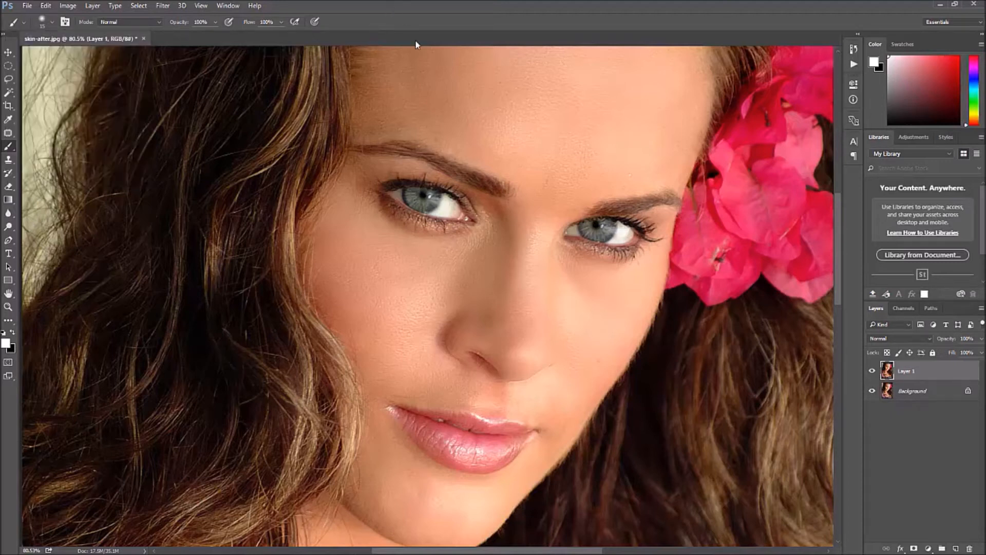
left_click(426, 196)
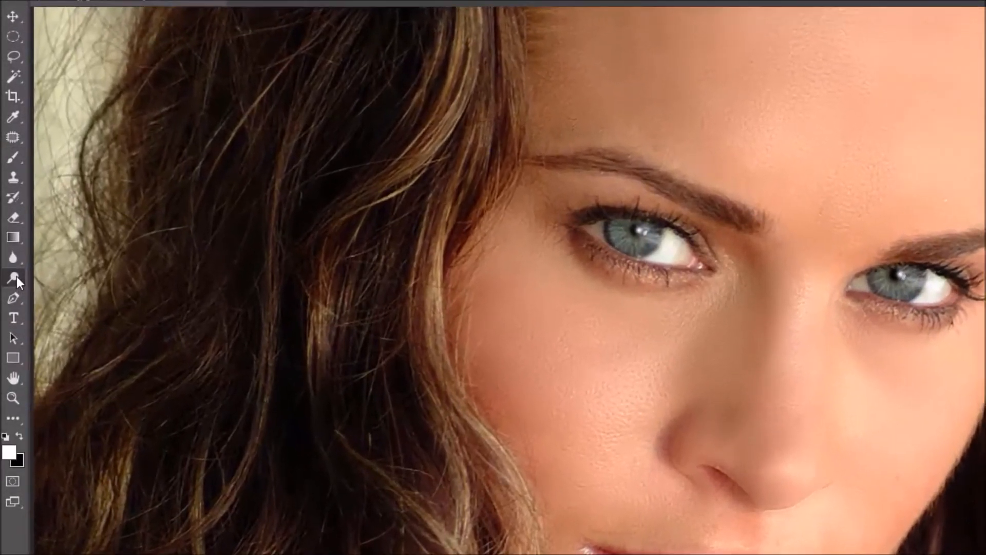
- Brighten the right iris with the Dodge tool set to Shadows range and 27% exposure
right_click(8, 227)
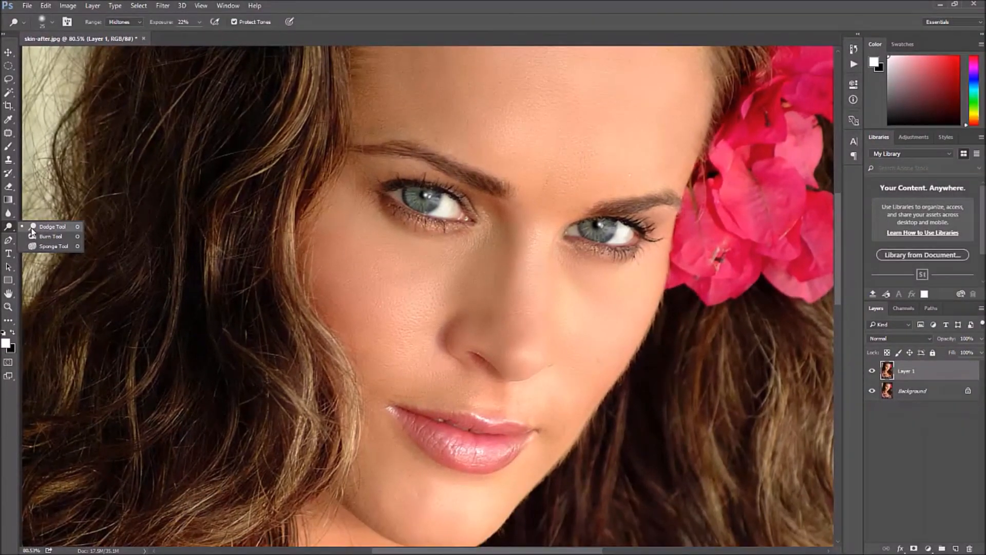
left_click(49, 280)
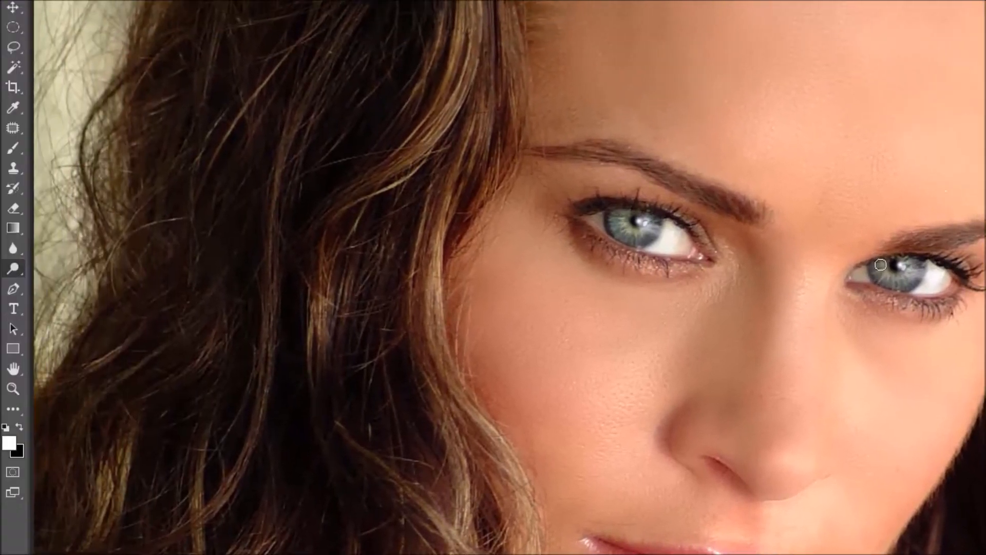
right_click(6, 273)
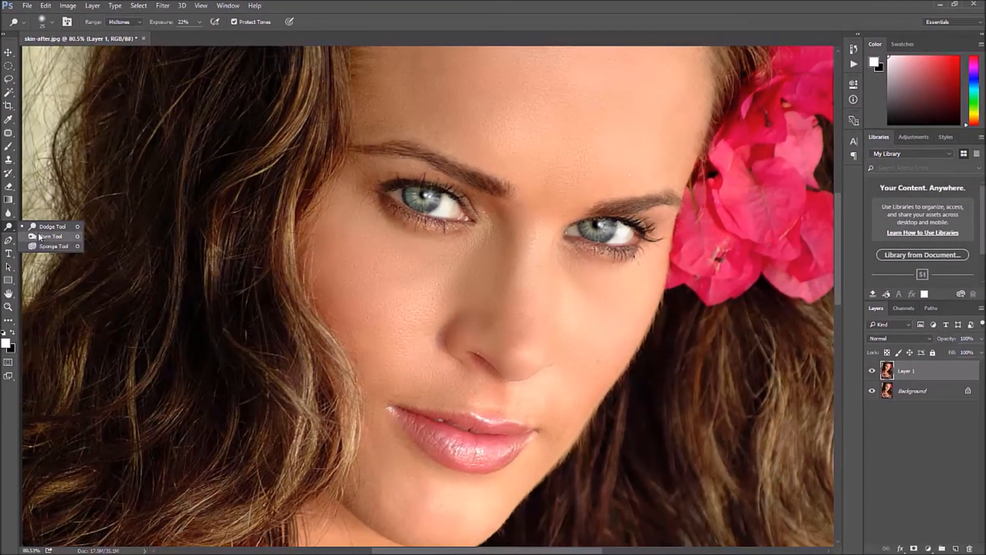
left_click(39, 236)
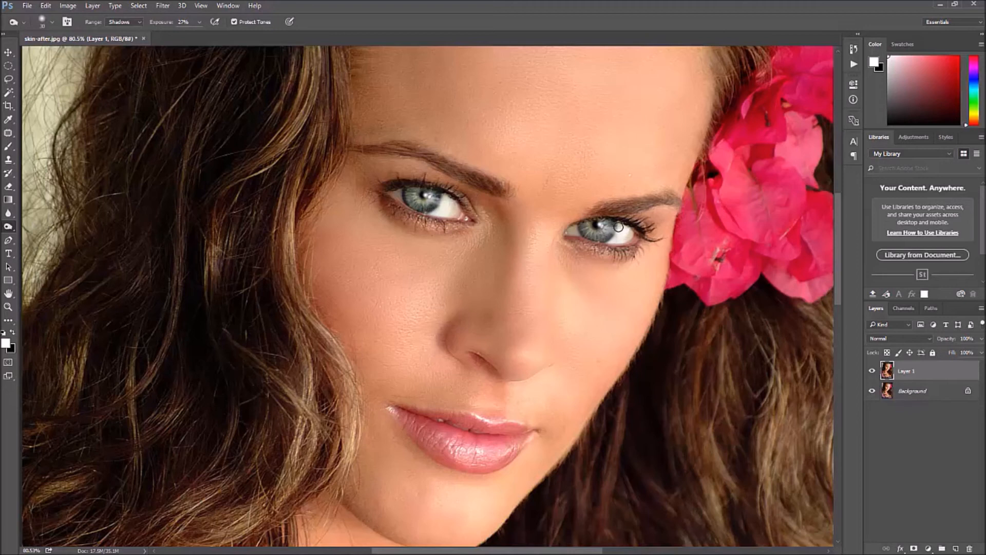
left_click_drag(598, 241, 580, 226)
- Fit the image on screen and toggle the duplicate layer's visibility to compare before and after
left_click(198, 6)
left_click(221, 100)
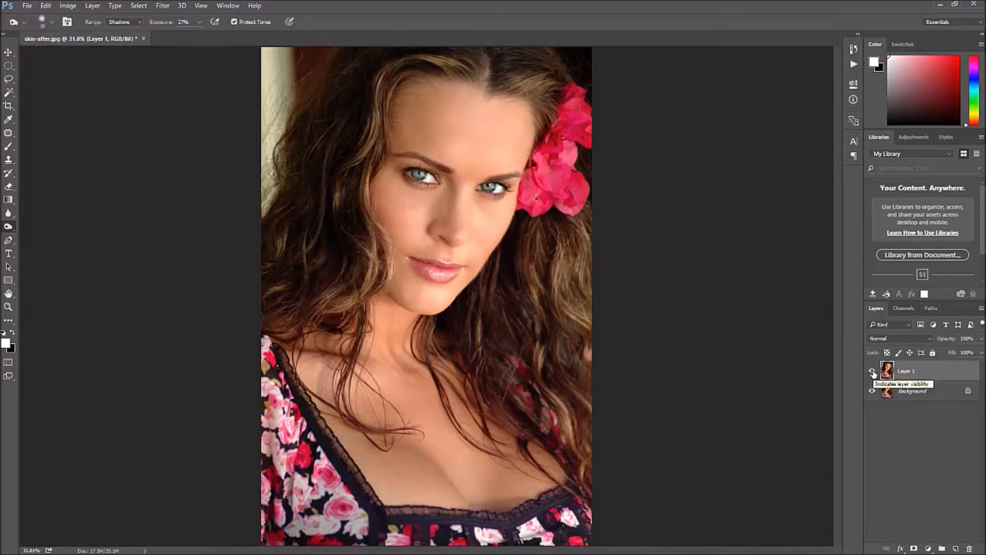
left_click(872, 372)
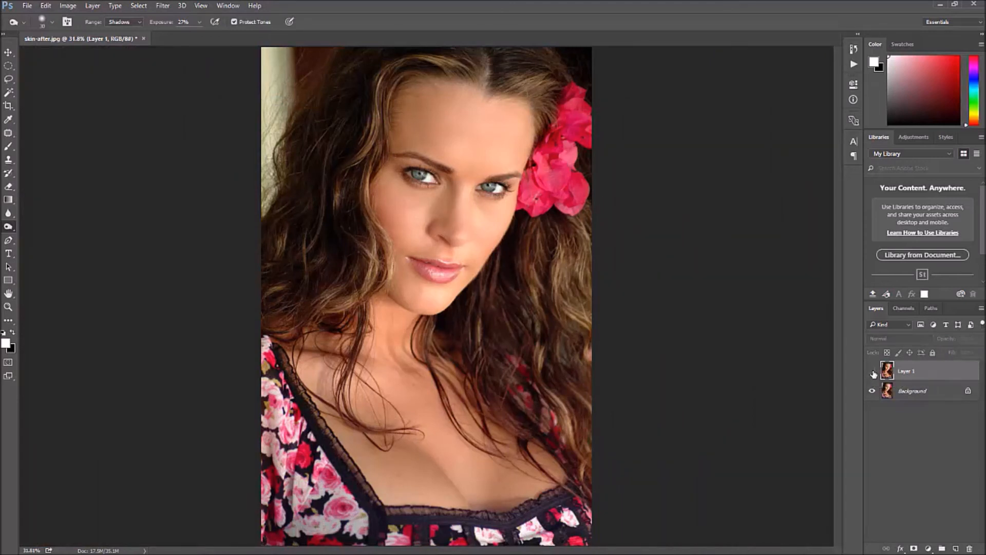
left_click(873, 372)
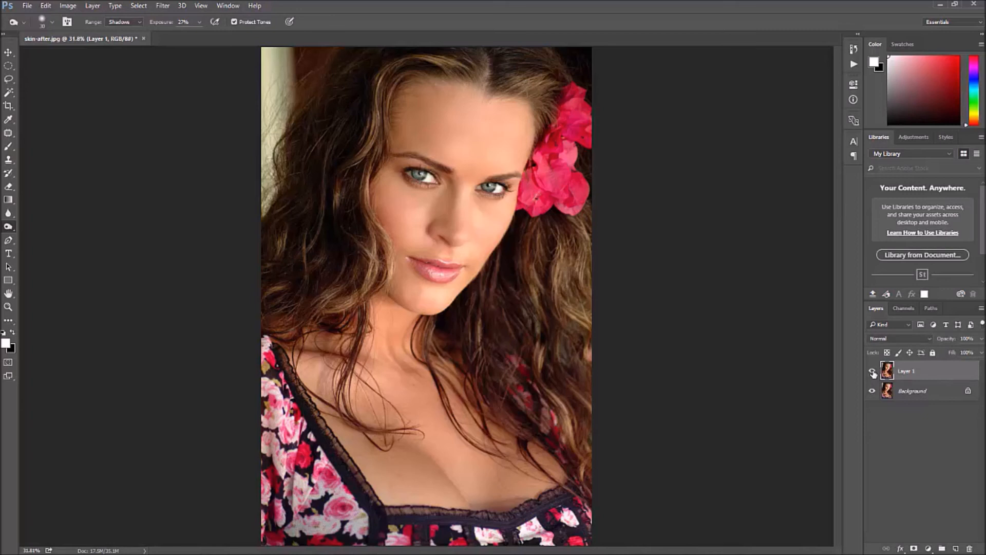
left_click(873, 372)
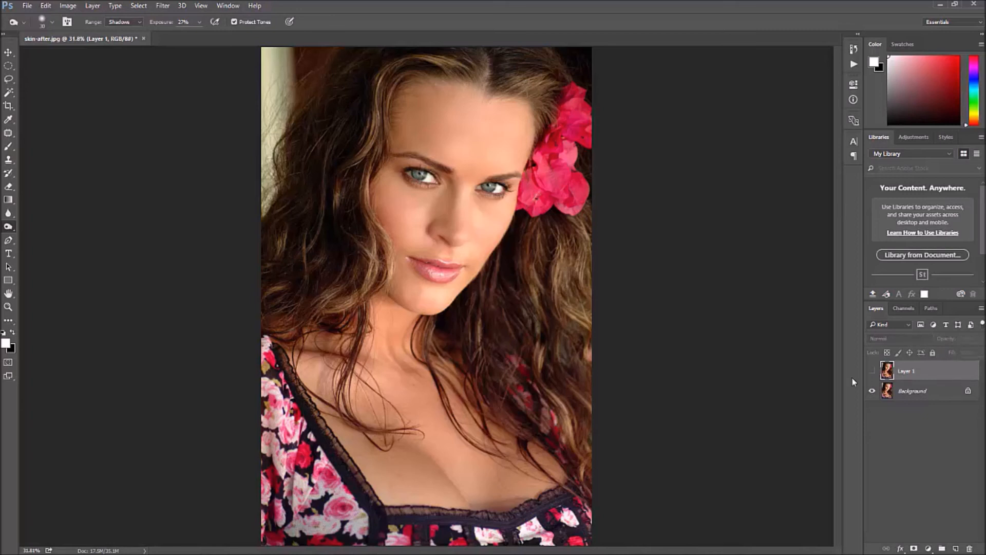
- Switch to the before-and-after image in Photos and zoom in to compare
left_click(389, 545)
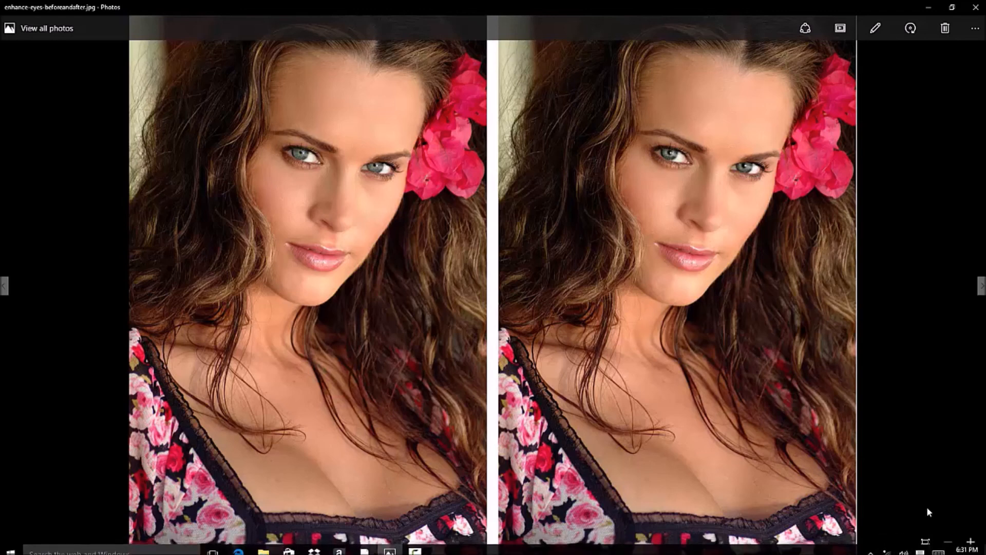
left_click(926, 542)
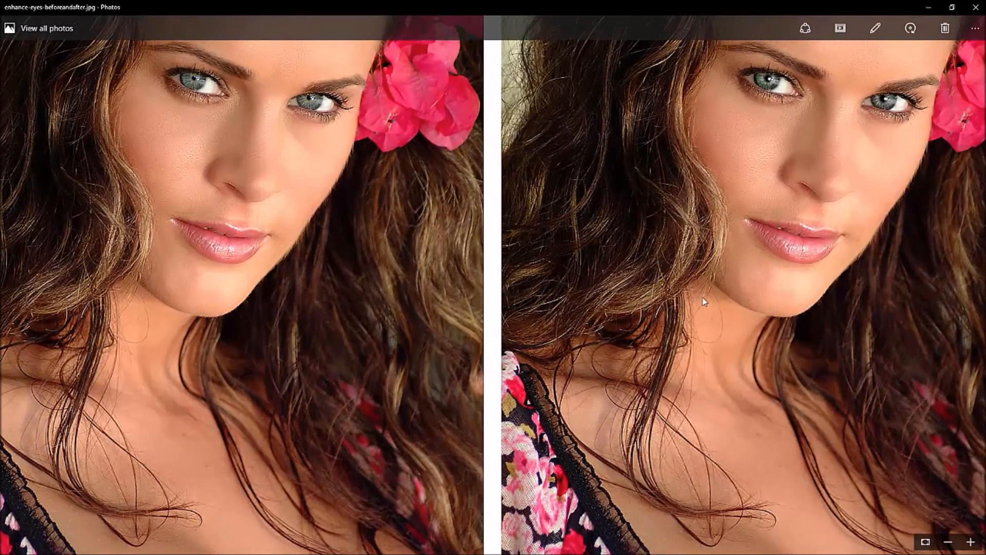